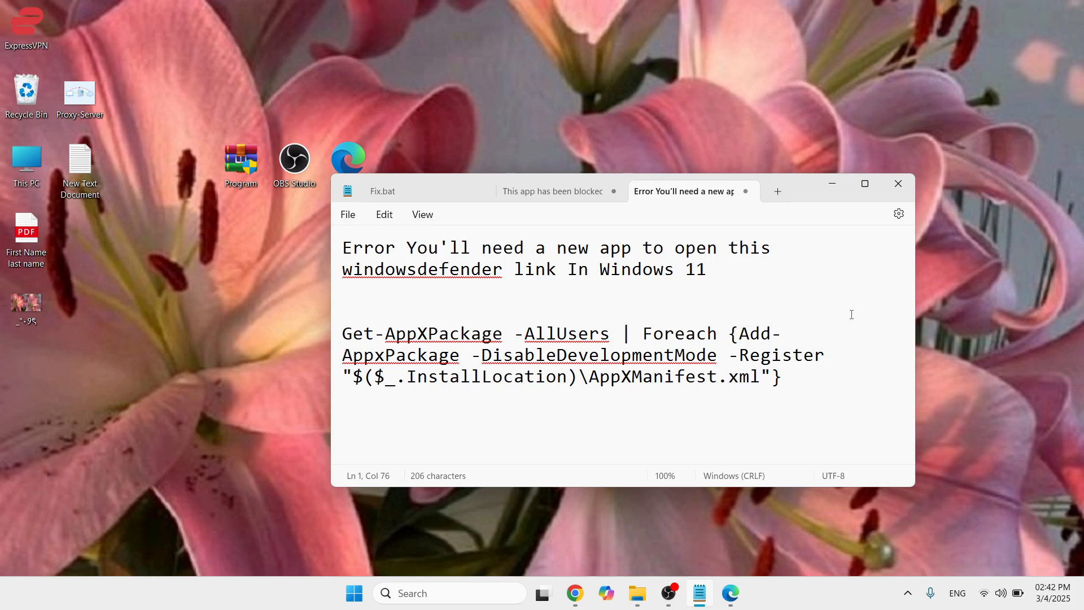
Minimise the note, search Windows for regedit and run Registry Editor as administrator, allowing it to make changes
{"action": "left_click", "coordinate": [833, 186]}
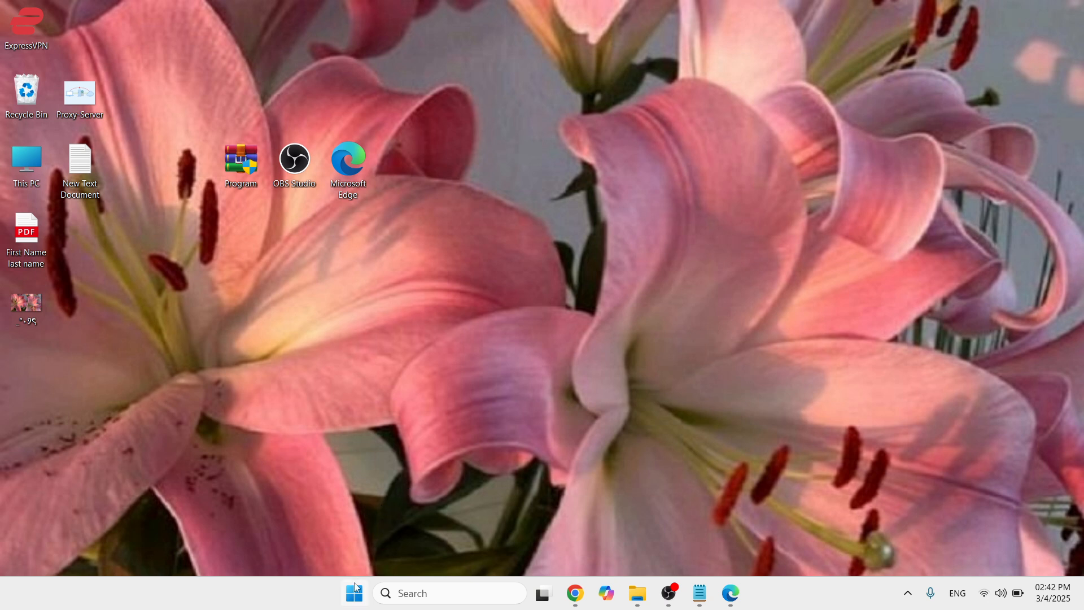
{"action": "left_click", "coordinate": [411, 596]}
{"action": "left_click", "coordinate": [413, 597]}
{"action": "type", "text": "regedi"}
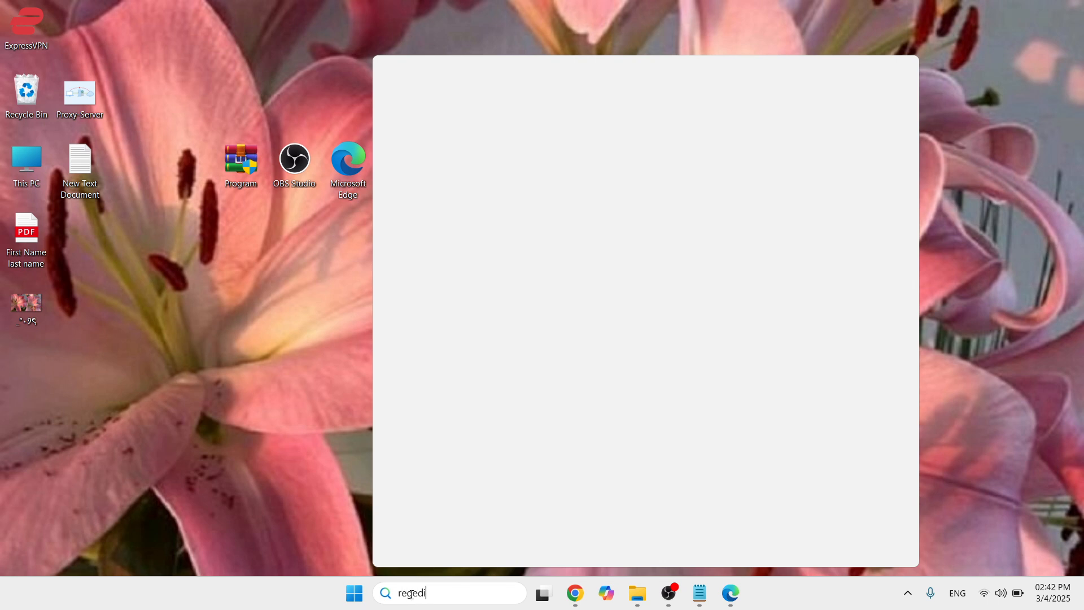
{"action": "type", "text": "t"}
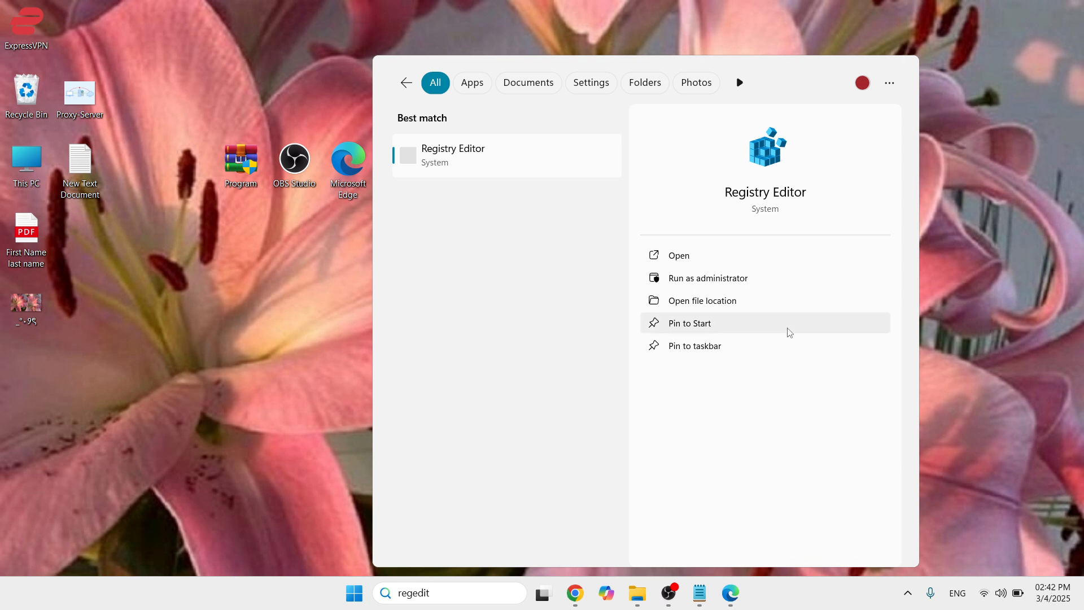
{"action": "left_click", "coordinate": [788, 288]}
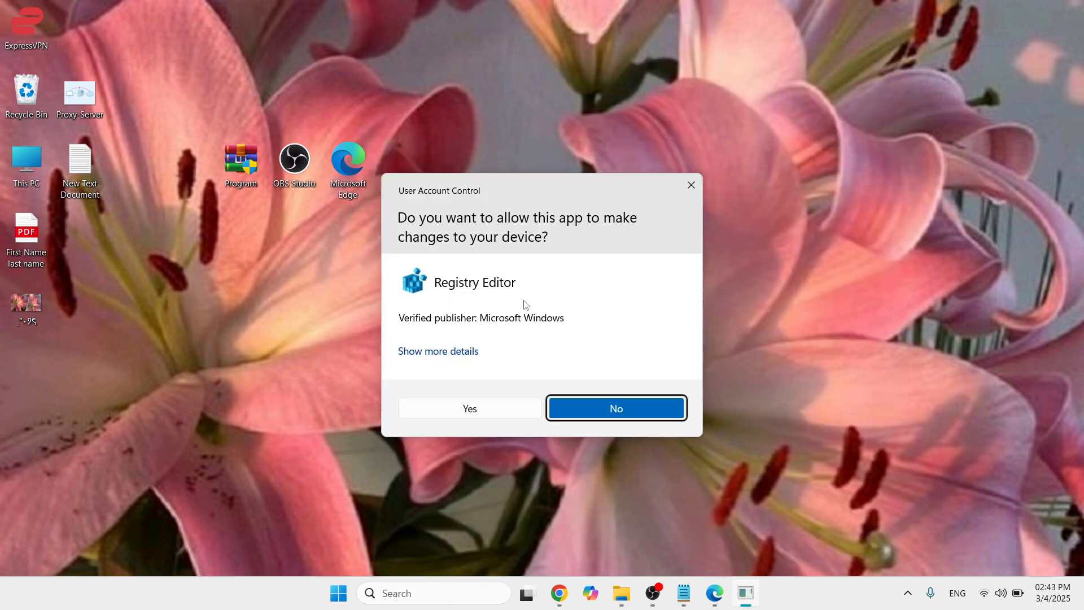
{"action": "left_click", "coordinate": [498, 416]}
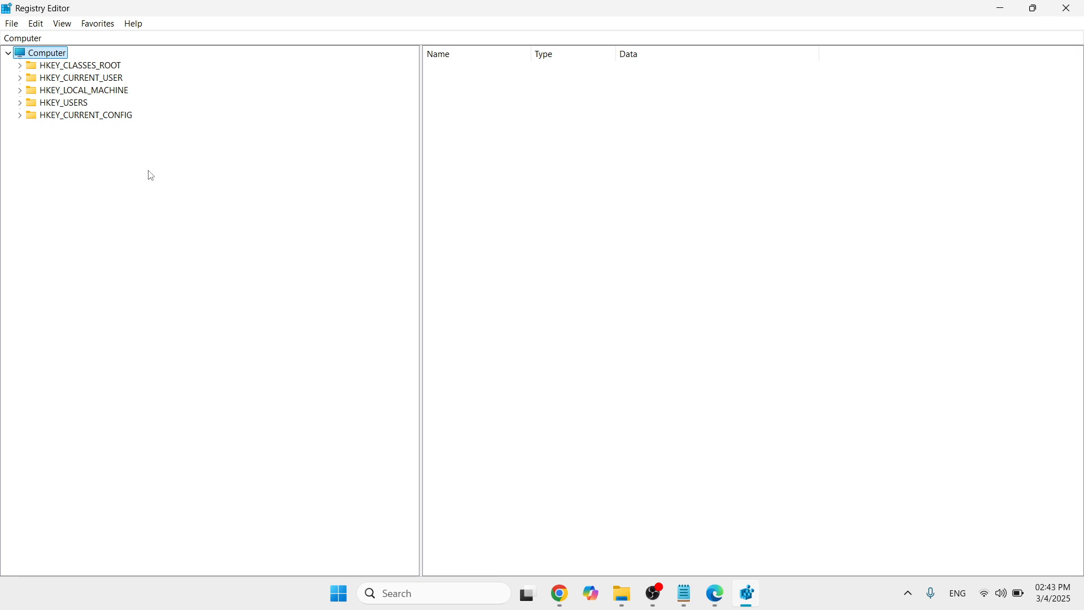
Go to HKEY_LOCAL_MACHINE\SOFTWARE\Microsoft\Windows Defender in the registry and select the DisableAntiSpyware value
{"action": "left_click", "coordinate": [105, 91]}
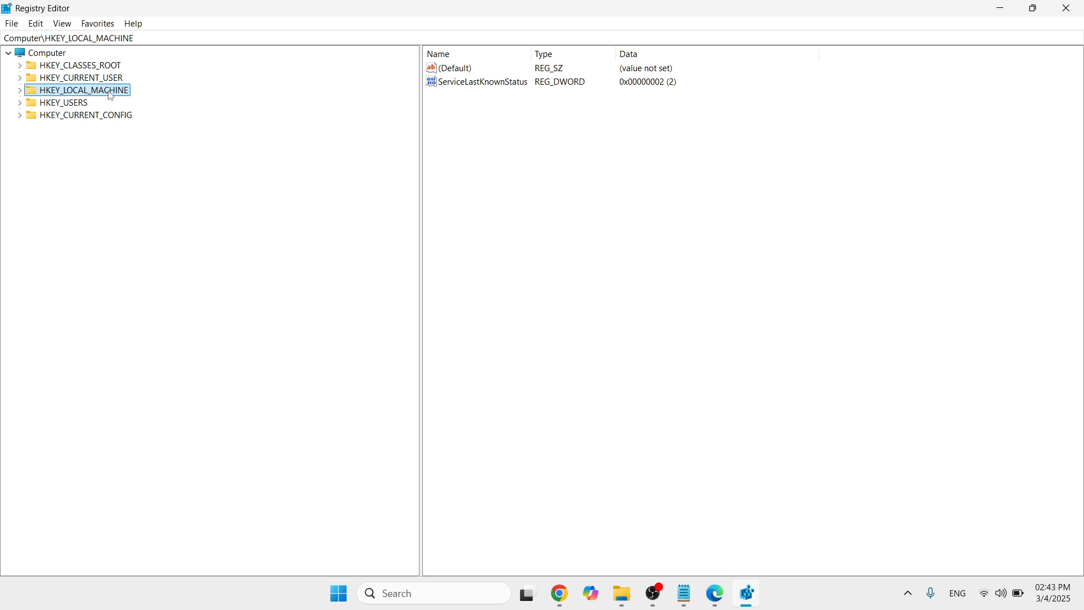
{"action": "left_click", "coordinate": [20, 91]}
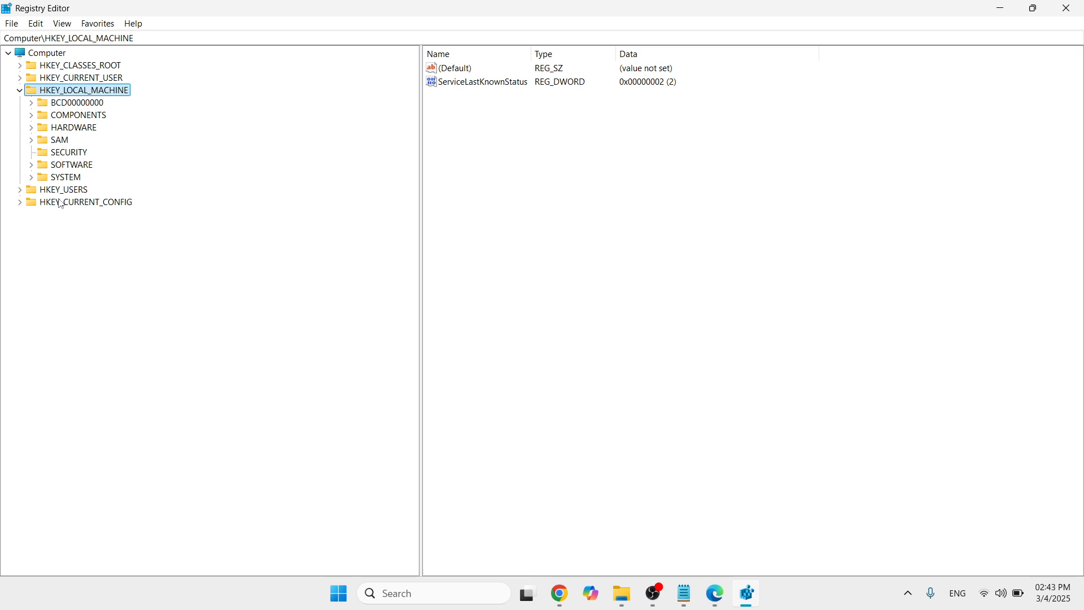
{"action": "left_click", "coordinate": [67, 163]}
{"action": "left_click", "coordinate": [32, 165]}
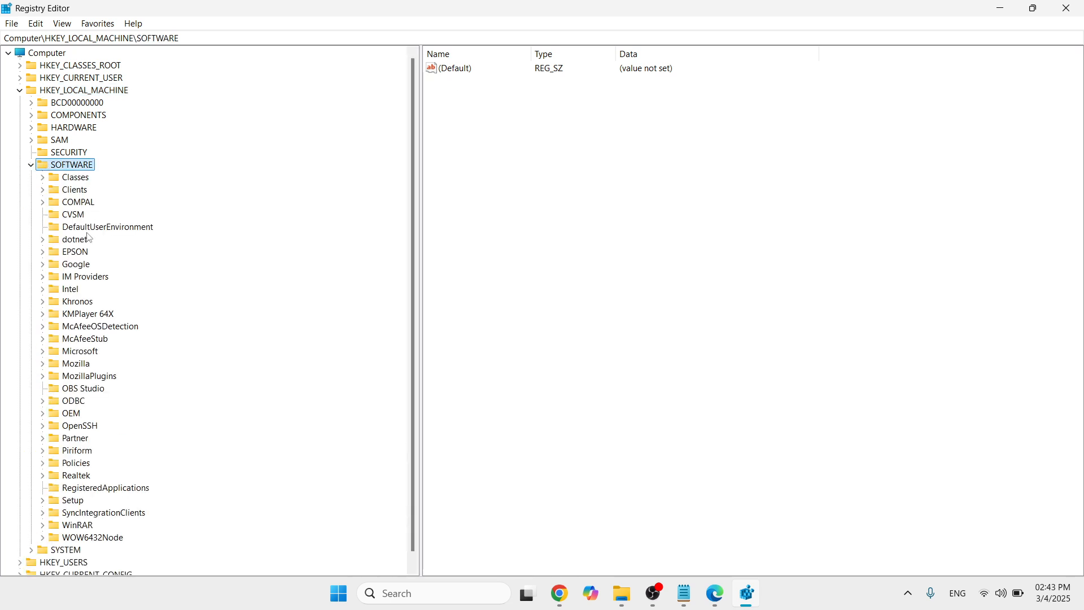
{"action": "left_click", "coordinate": [79, 351]}
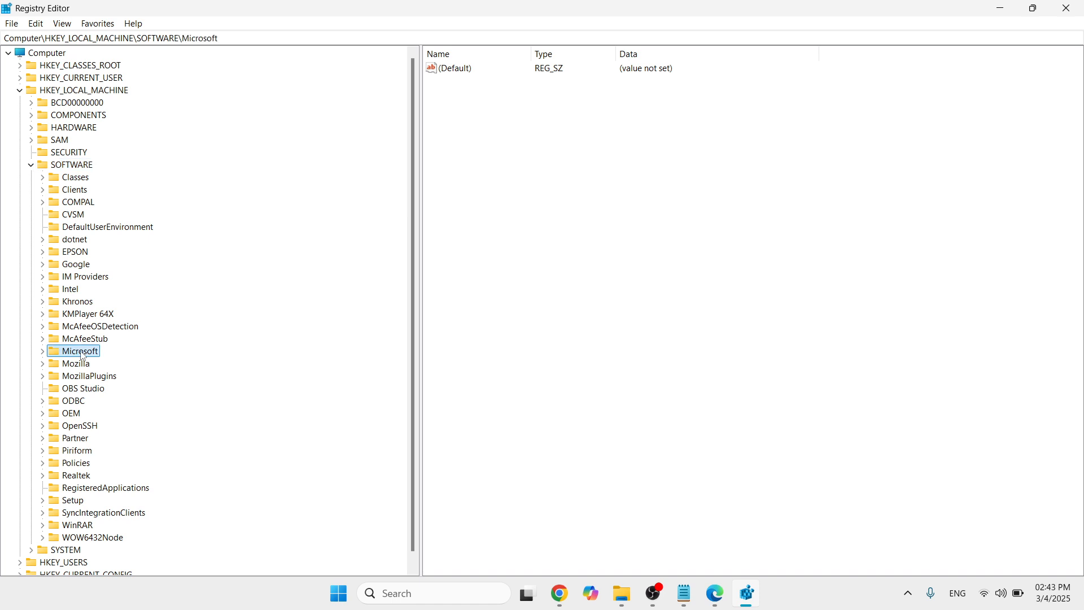
{"action": "left_click", "coordinate": [42, 352]}
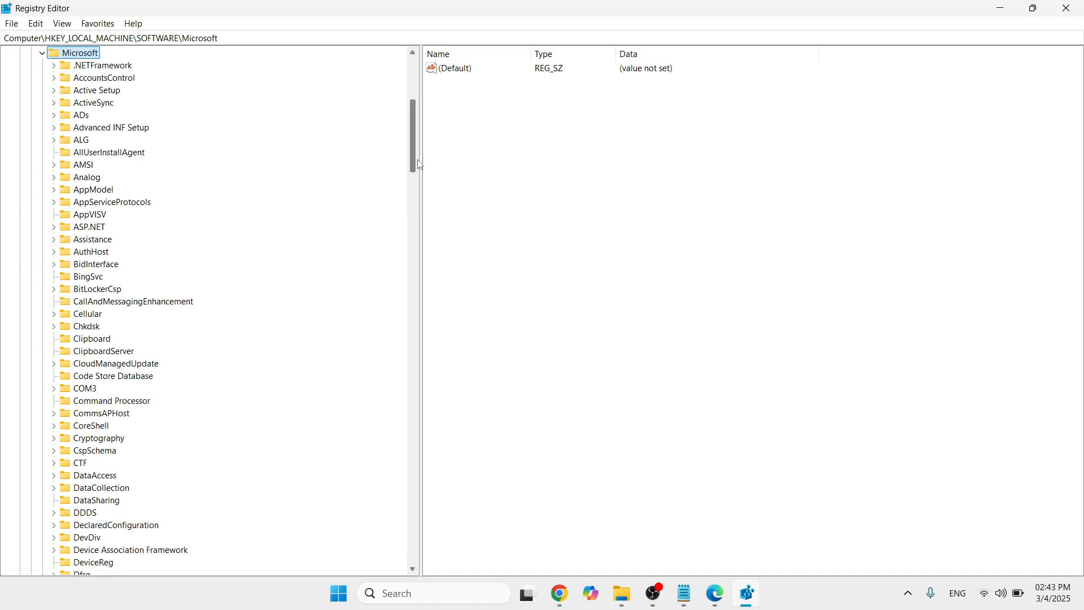
{"action": "left_click_drag", "start_coordinate": [415, 160], "coordinate": [408, 487]}
{"action": "left_click", "coordinate": [125, 332]}
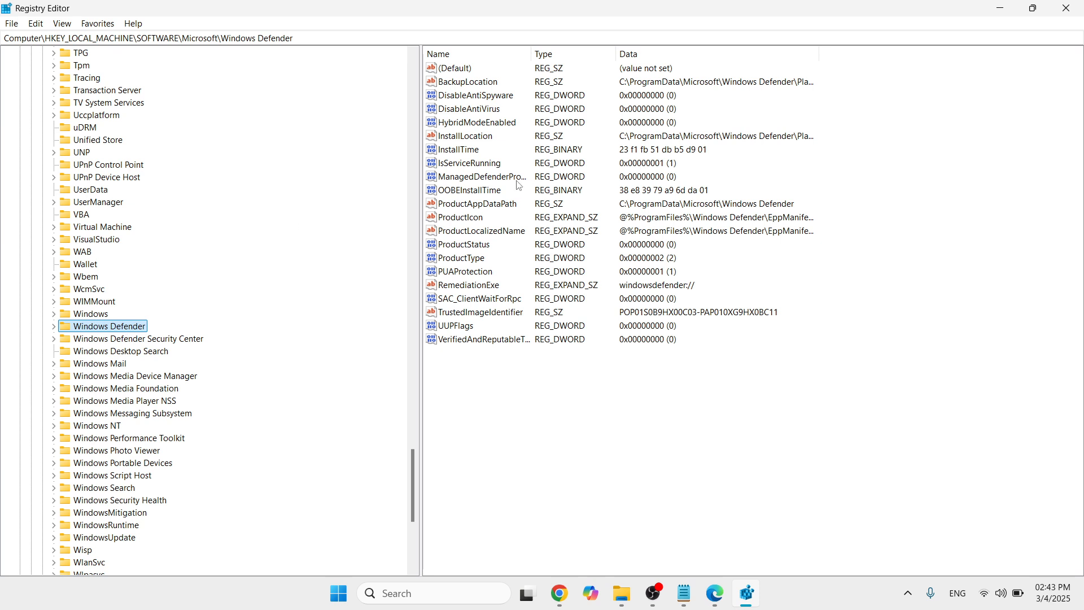
{"action": "left_click", "coordinate": [500, 100]}
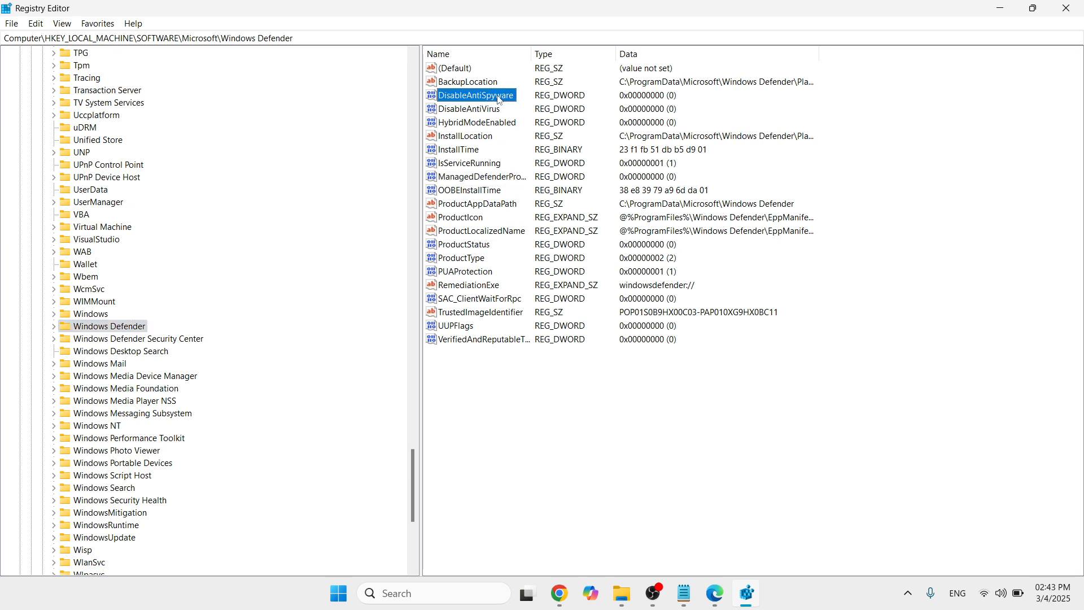
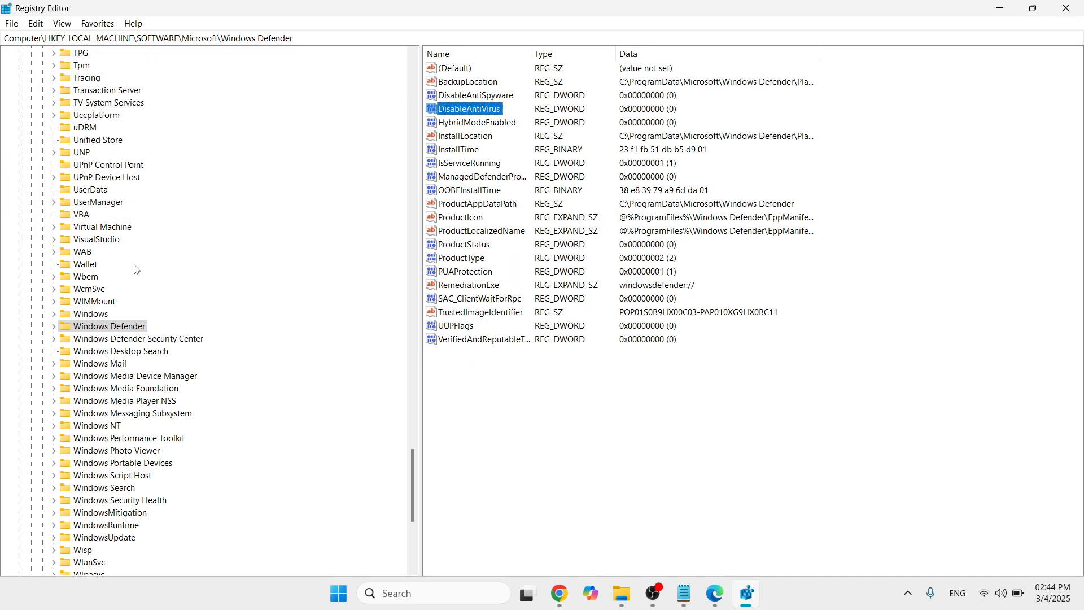
Collapse the expanded registry keys back to the Computer root and close Registry Editor
{"action": "left_click_drag", "start_coordinate": [414, 469], "coordinate": [413, 105]}
{"action": "left_click", "coordinate": [43, 240]}
{"action": "left_click", "coordinate": [30, 151]}
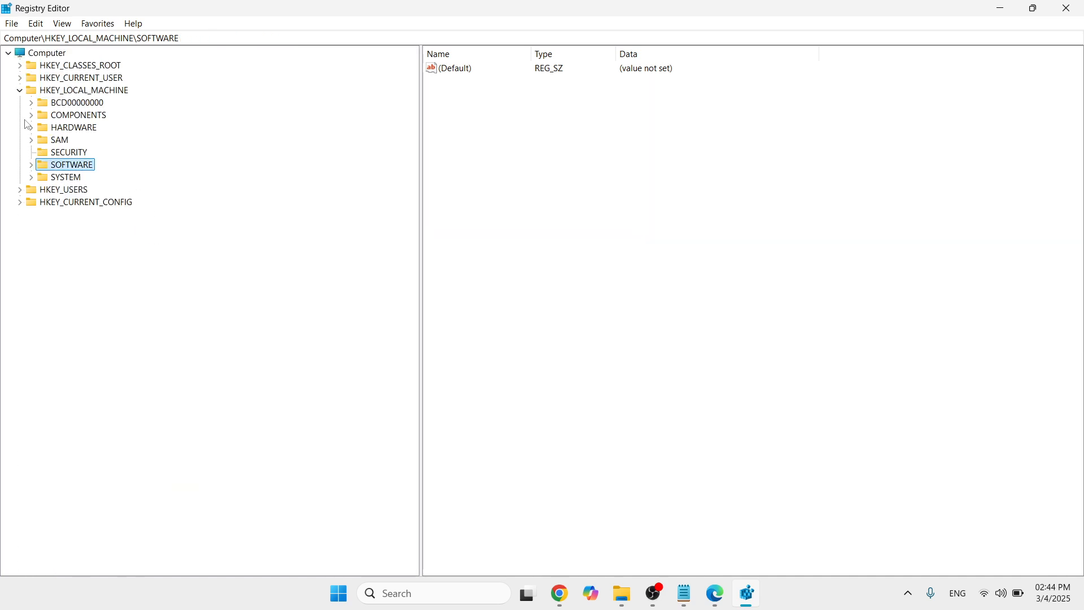
{"action": "left_click", "coordinate": [20, 92]}
{"action": "left_click", "coordinate": [49, 54]}
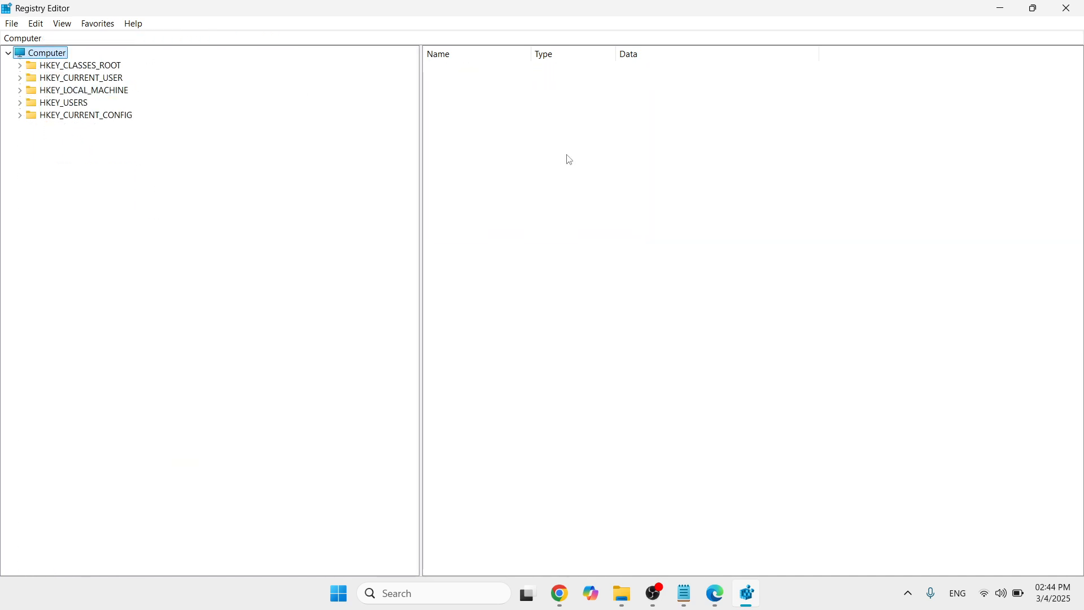
{"action": "left_click", "coordinate": [1069, 8]}
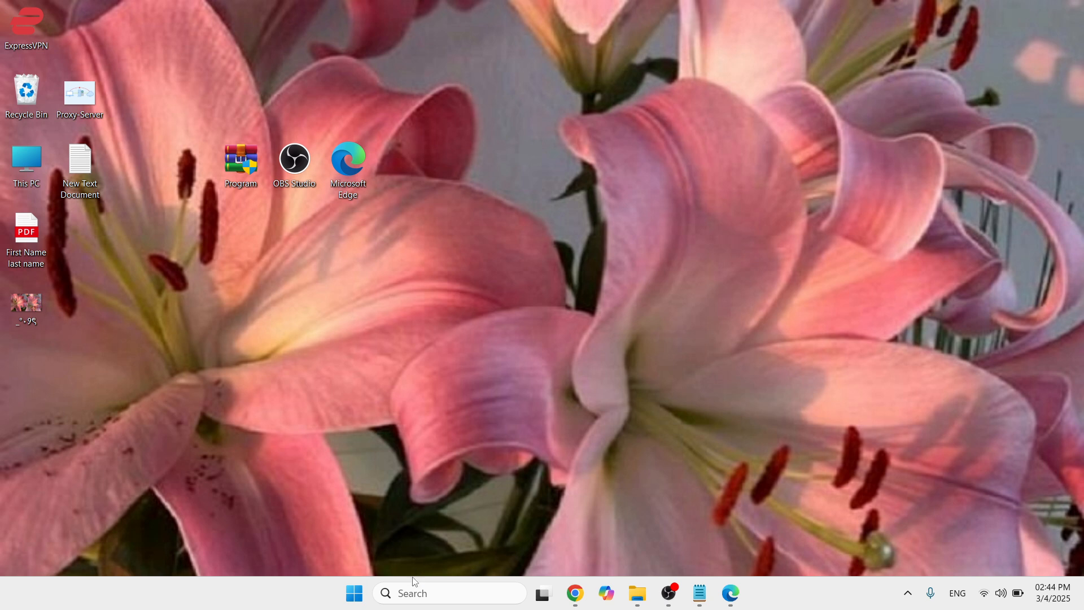
Search Windows for powershell, run Windows PowerShell as administrator and move its window toward the middle of the desktop
{"action": "left_click", "coordinate": [408, 600]}
{"action": "type", "text": "powers"}
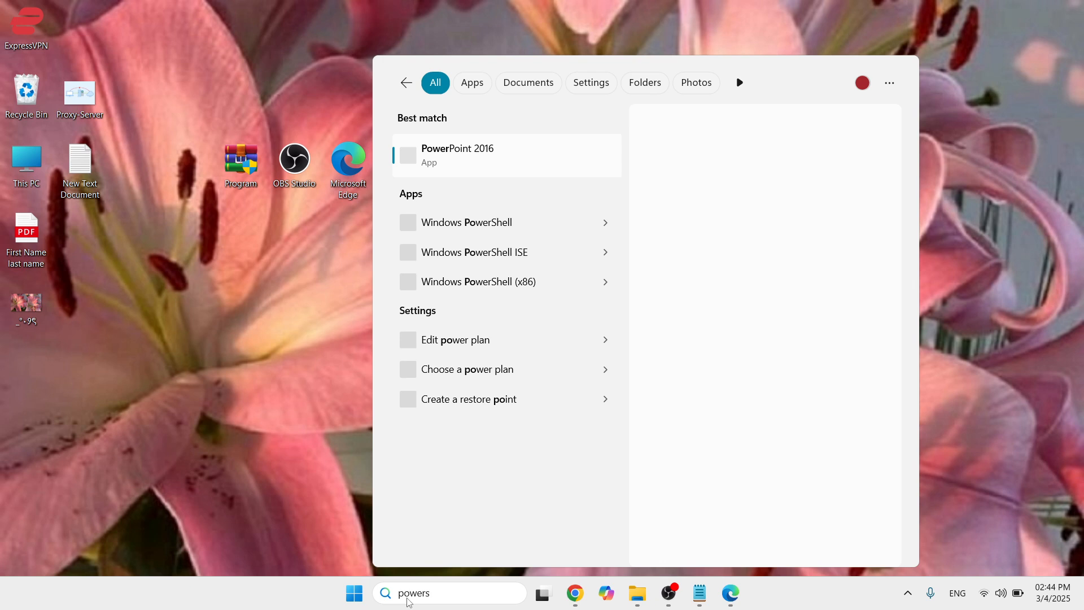
{"action": "type", "text": "hell"}
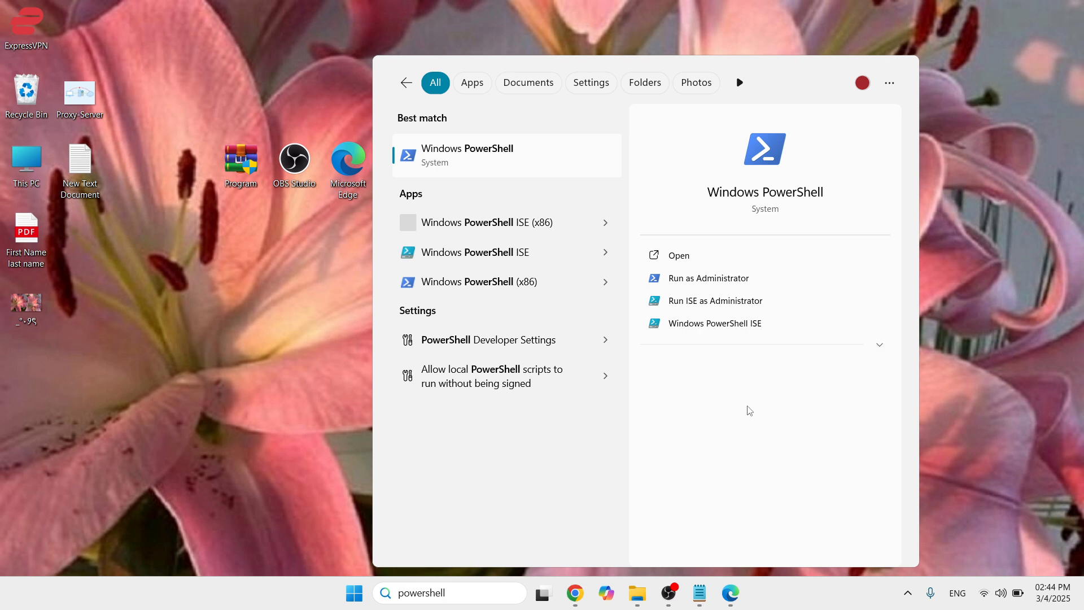
{"action": "left_click", "coordinate": [702, 278]}
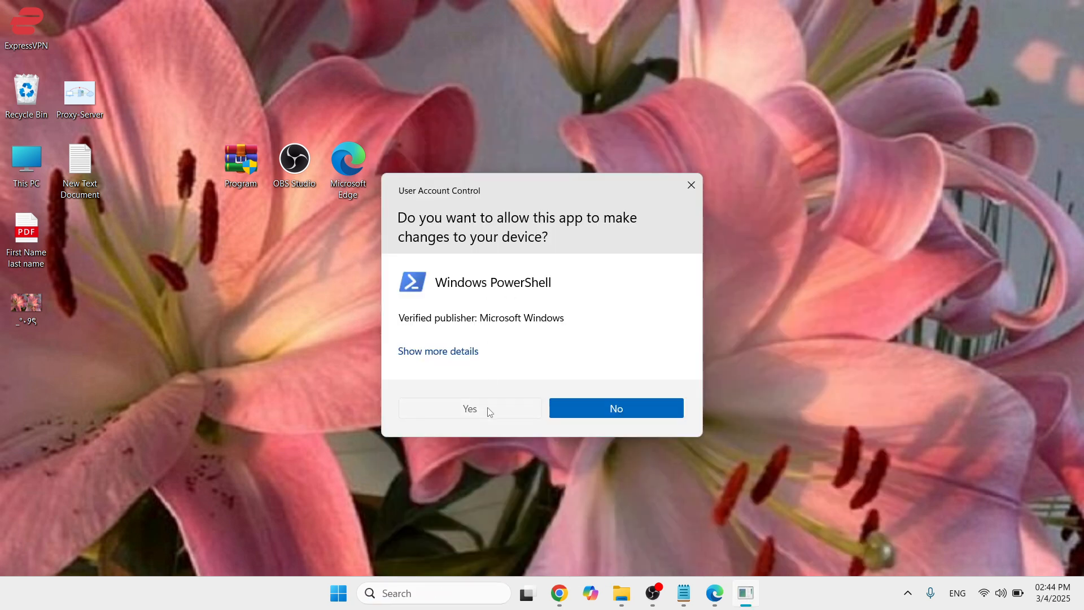
{"action": "left_click", "coordinate": [487, 408]}
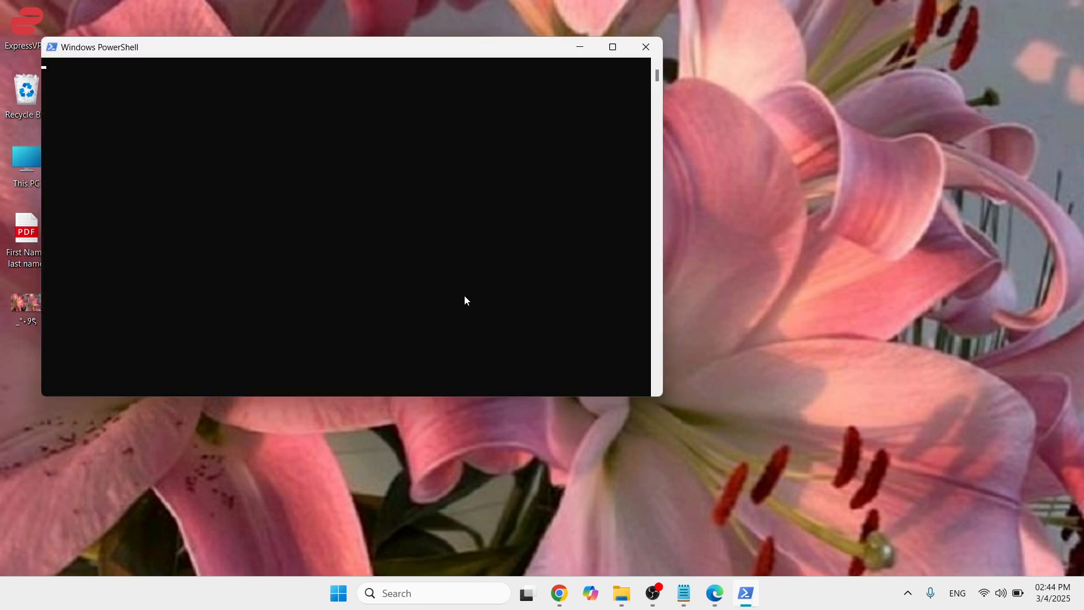
{"action": "left_click_drag", "start_coordinate": [455, 49], "coordinate": [627, 140]}
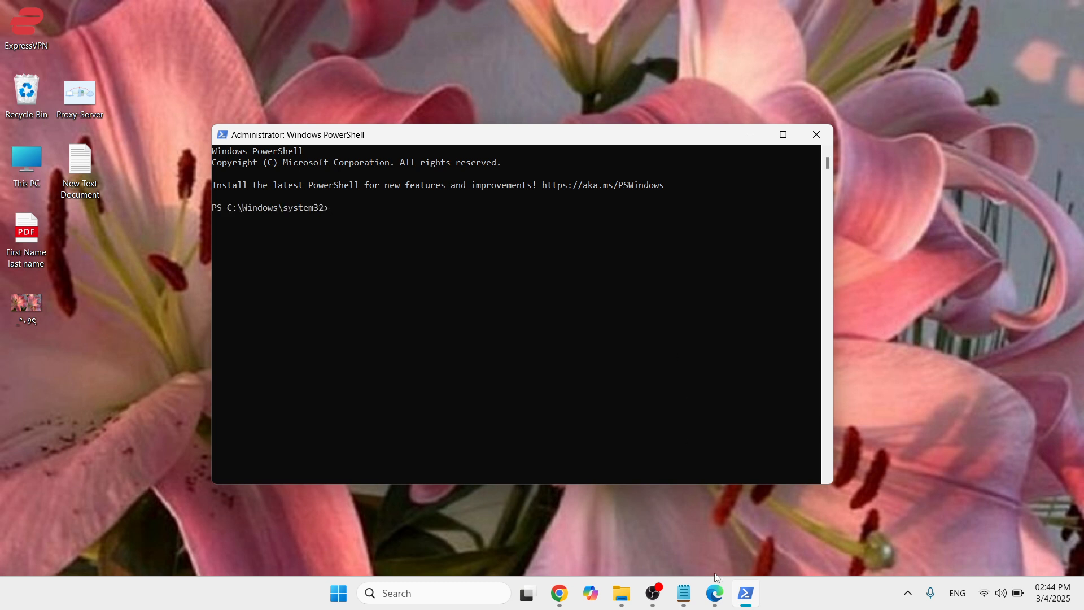
Copy Get-AppXPackage -AllUsers | Foreach {Add-AppxPackage -DisableDevelopmentMode -Register "$($_.InstallLocation)\AppXManifest.xml"} from the Notepad note into PowerShell and close the PowerShell window
{"action": "left_click", "coordinate": [684, 593]}
{"action": "left_click_drag", "start_coordinate": [813, 391], "coordinate": [308, 344]}
{"action": "key", "text": "ctrl+c"}
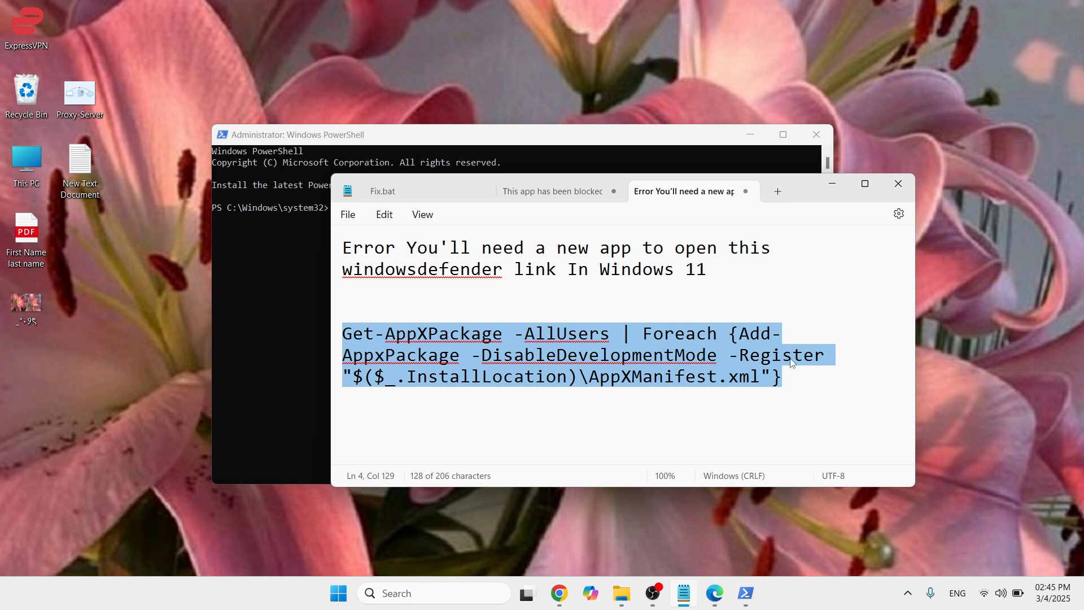
{"action": "left_click", "coordinate": [831, 184]}
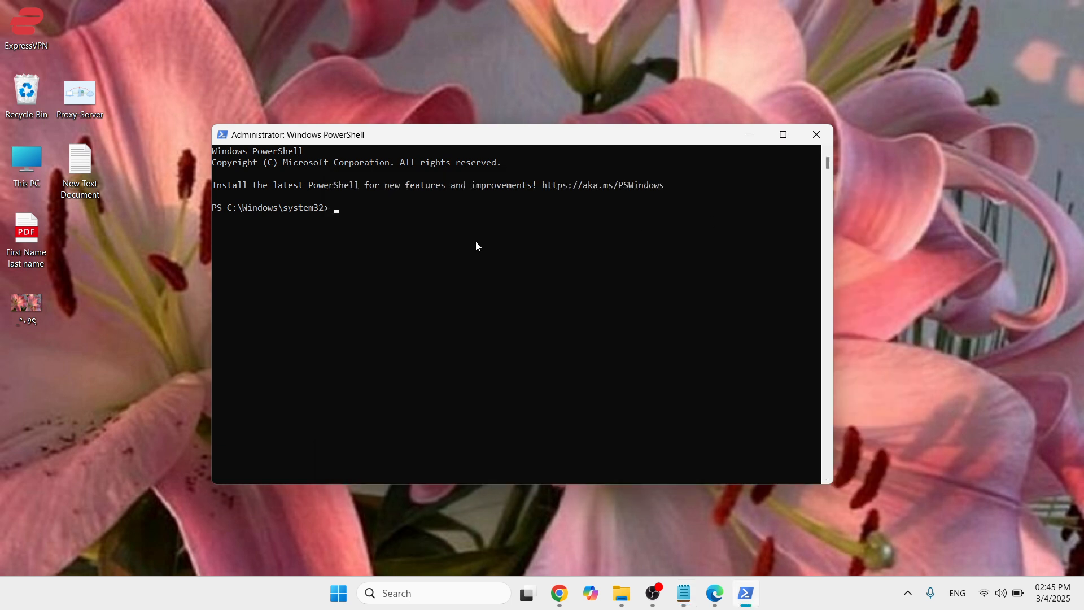
{"action": "right_click", "coordinate": [337, 209]}
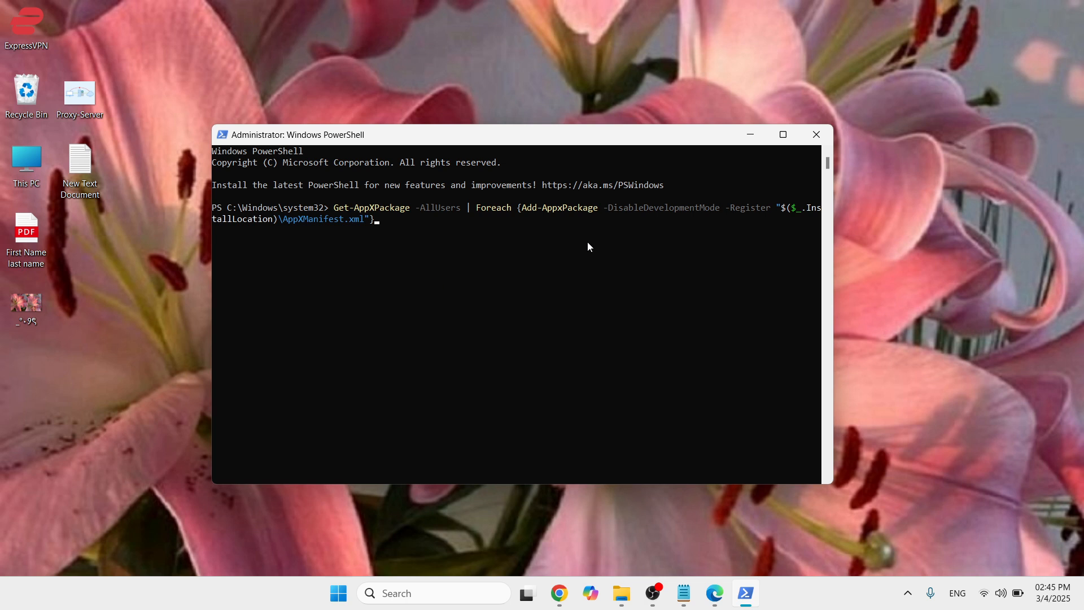
{"action": "left_click", "coordinate": [816, 134]}
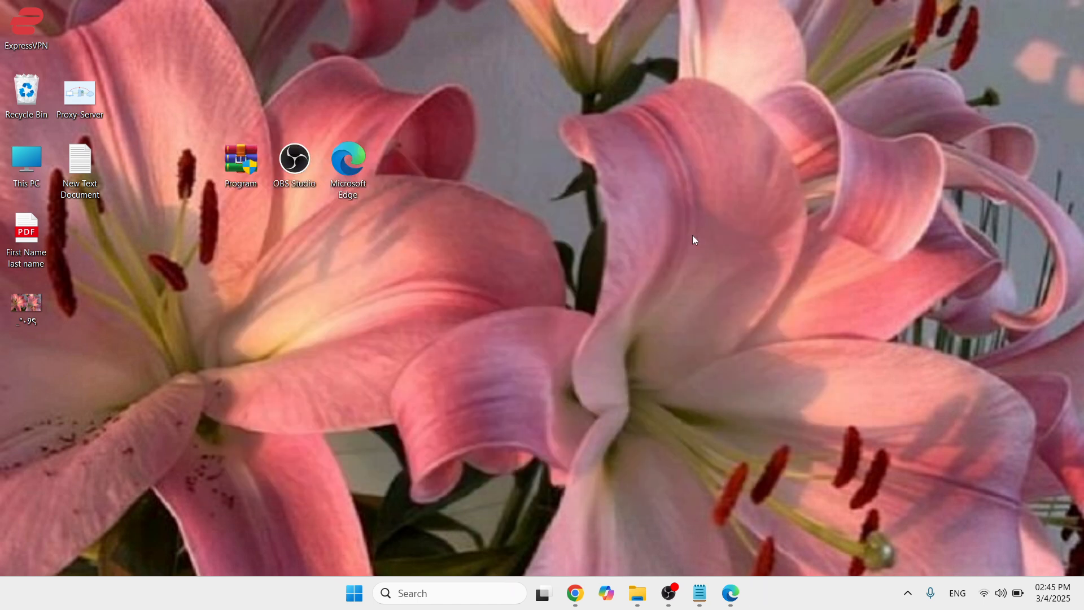
{"action": "left_click", "coordinate": [356, 593]}
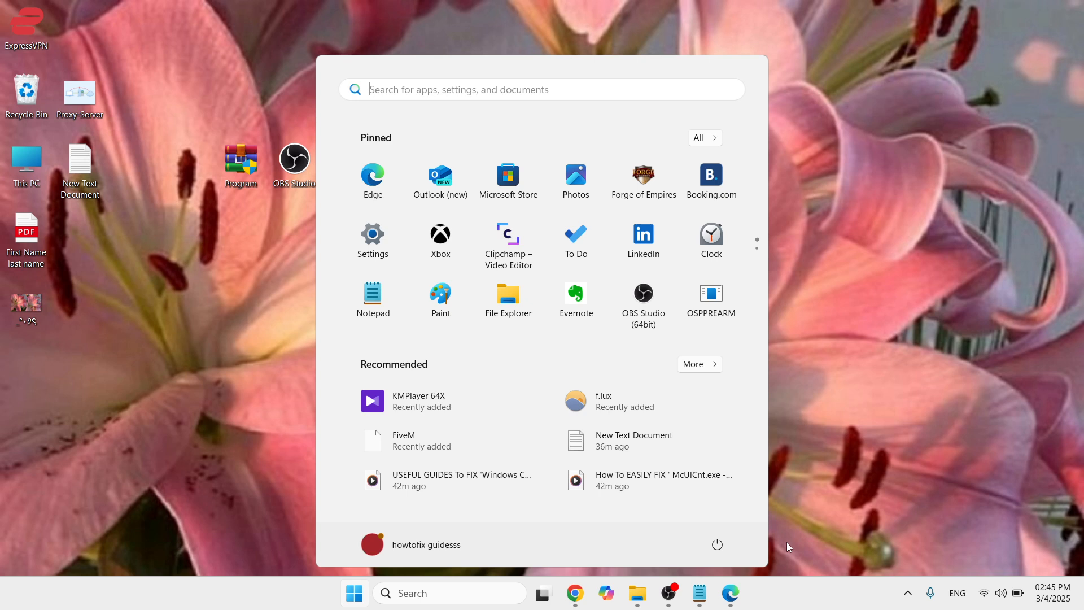
{"action": "left_click", "coordinate": [718, 556]}
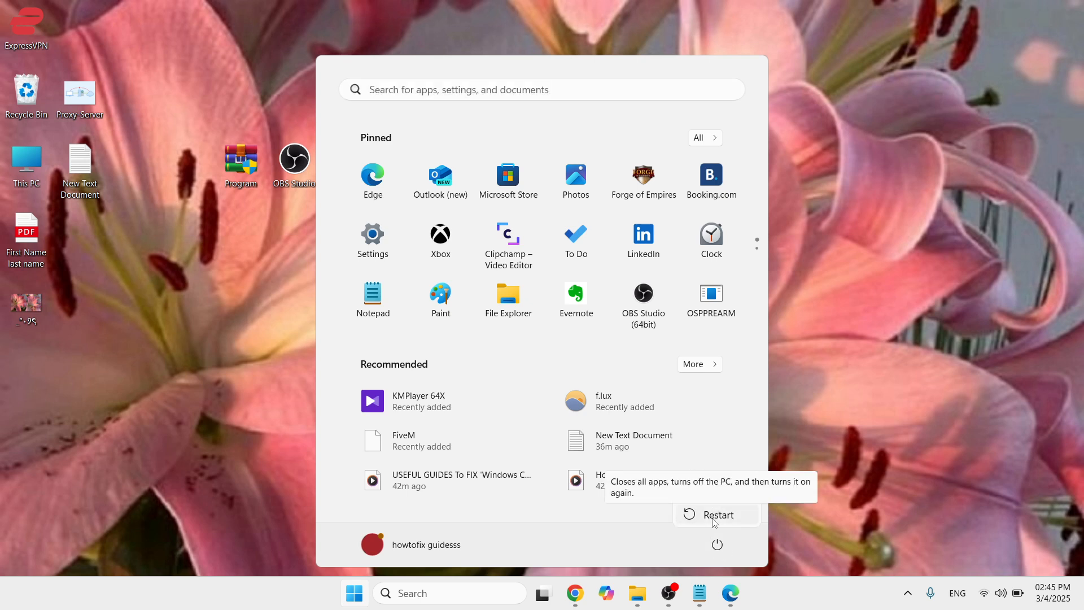
{"action": "left_click", "coordinate": [841, 503]}
{"action": "left_click", "coordinate": [820, 435]}
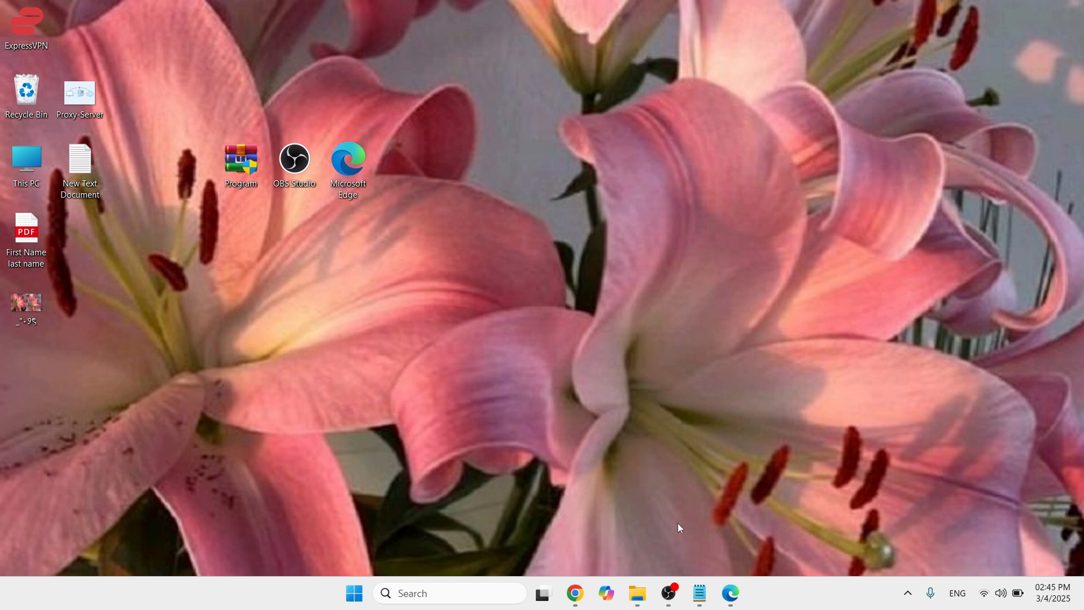
{"action": "left_click", "coordinate": [669, 593]}
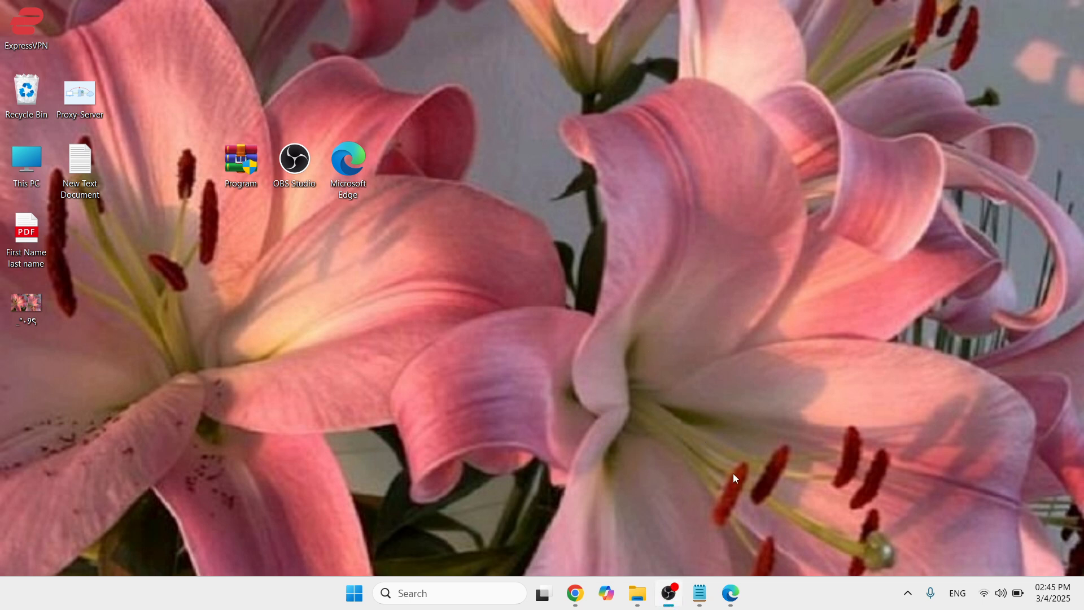